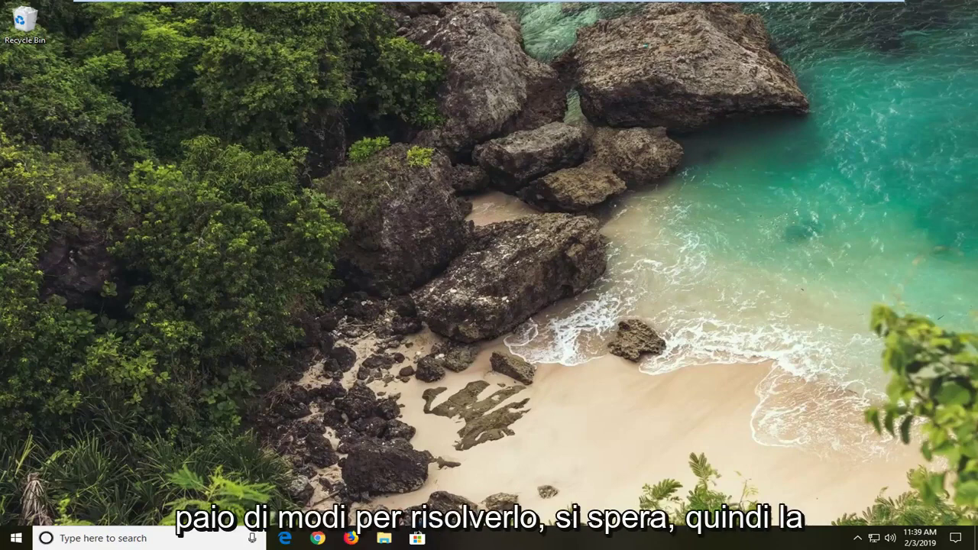
Step: Search the Start menu for 'ccleaner' and open the CCleaner shortcut's file location
{"action": "left_click", "coordinate": [16, 538]}
{"action": "type", "text": "c"}
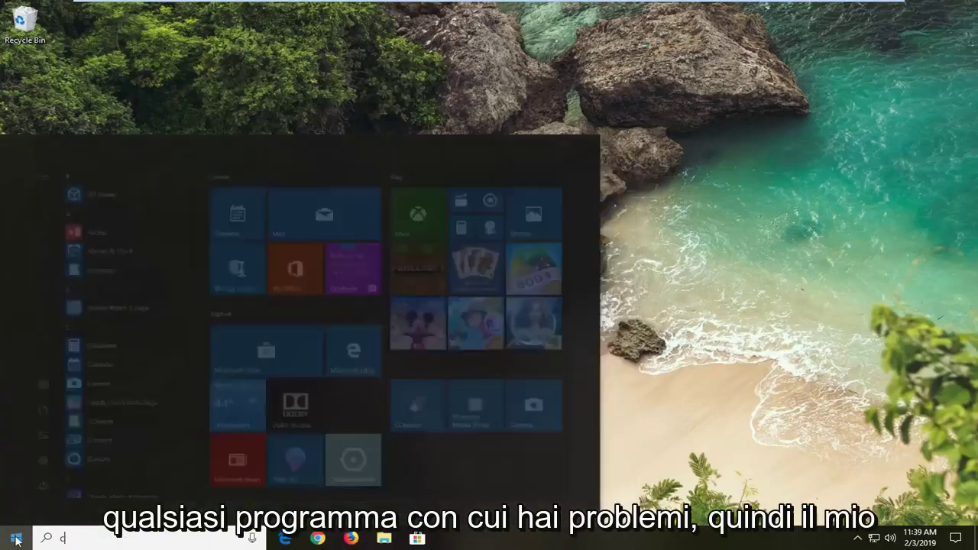
{"action": "type", "text": "cleaner"}
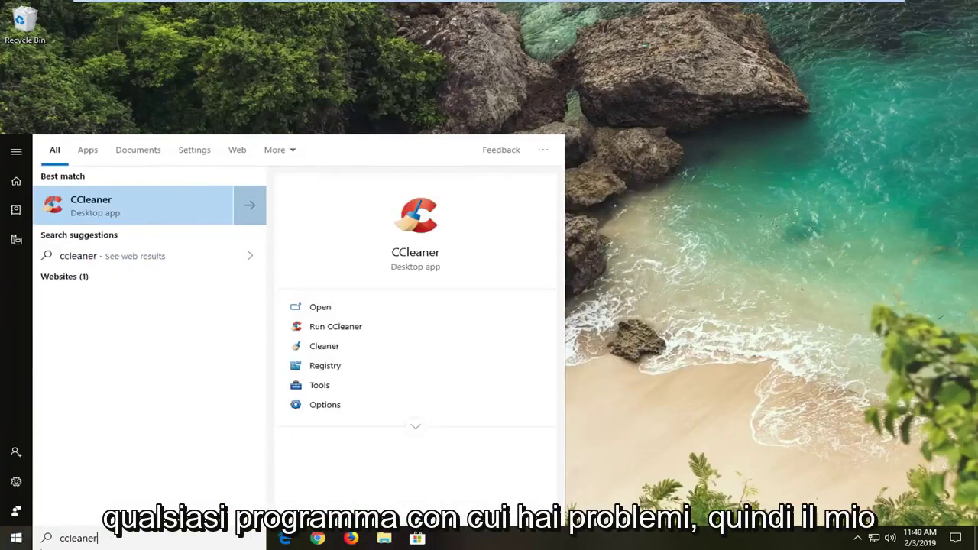
{"action": "right_click", "coordinate": [91, 208]}
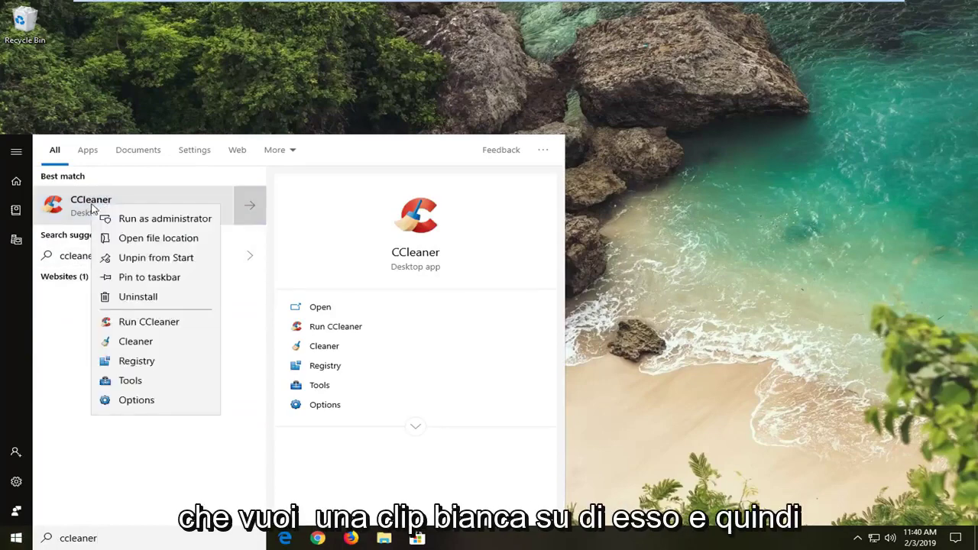
{"action": "left_click", "coordinate": [151, 240]}
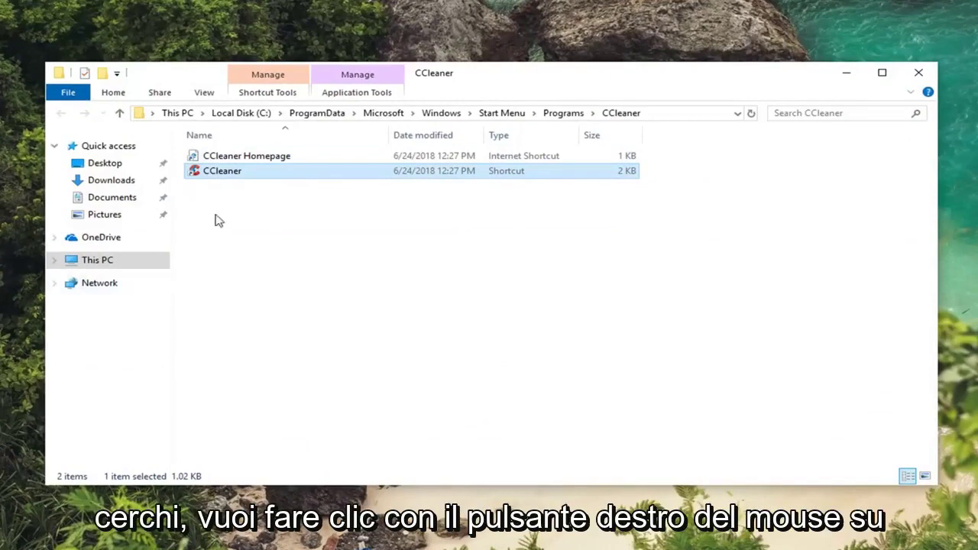
Step: In the CCleaner shortcut's properties, enable compatibility mode for Windows 8
{"action": "right_click", "coordinate": [217, 176]}
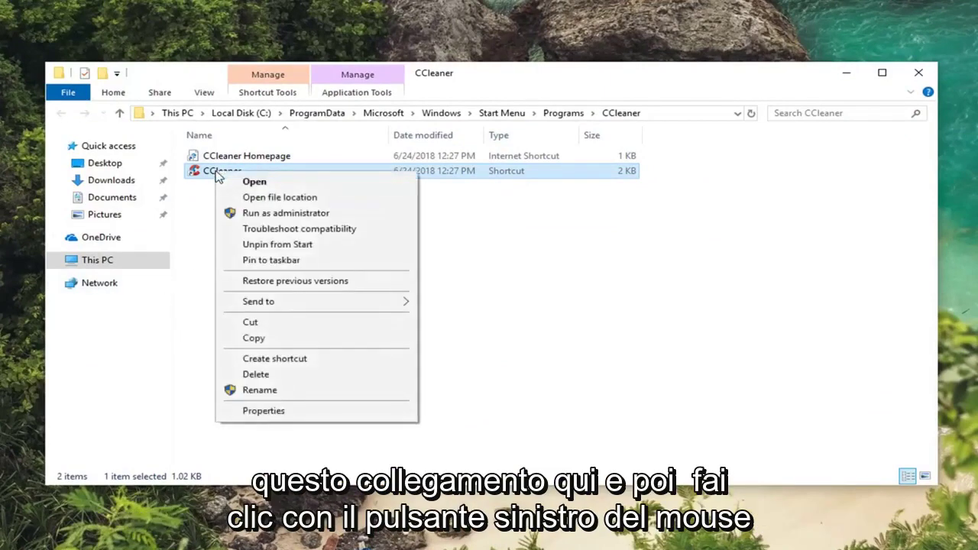
{"action": "left_click", "coordinate": [266, 412]}
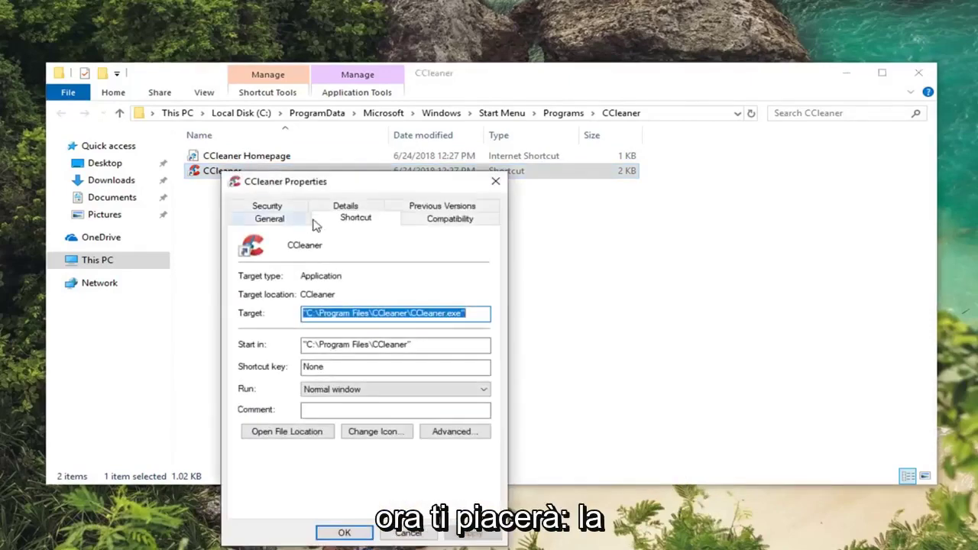
{"action": "left_click_drag", "start_coordinate": [319, 188], "coordinate": [370, 96]}
{"action": "left_click", "coordinate": [486, 132]}
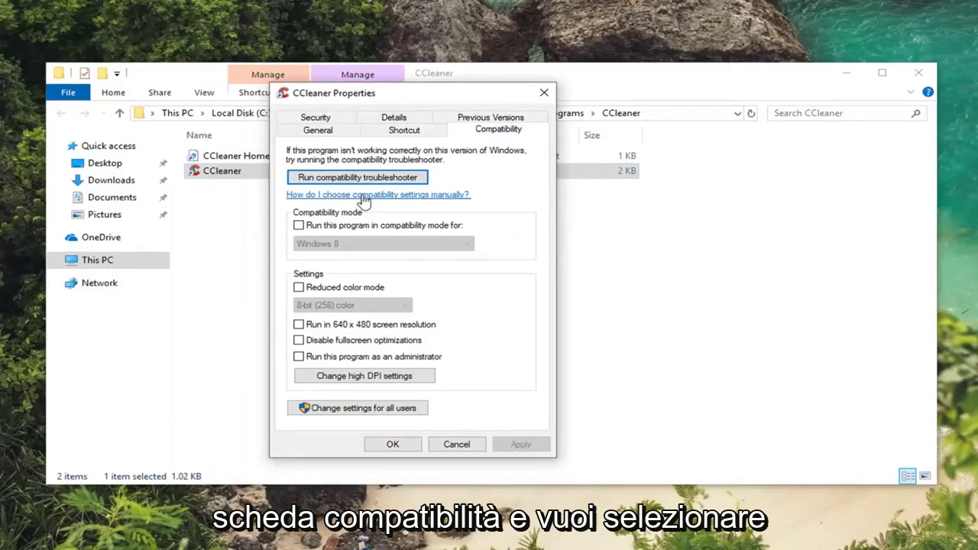
{"action": "left_click", "coordinate": [299, 226]}
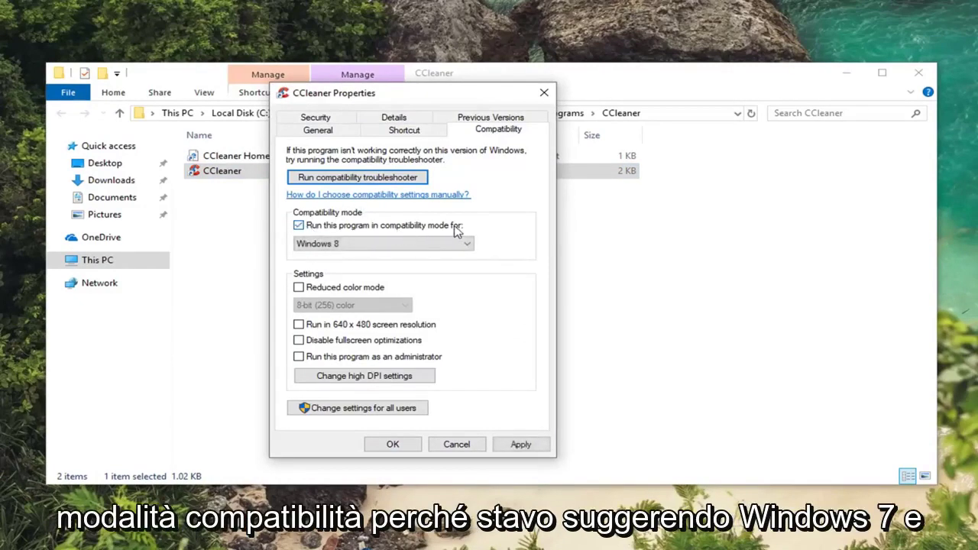
{"action": "left_click", "coordinate": [413, 243]}
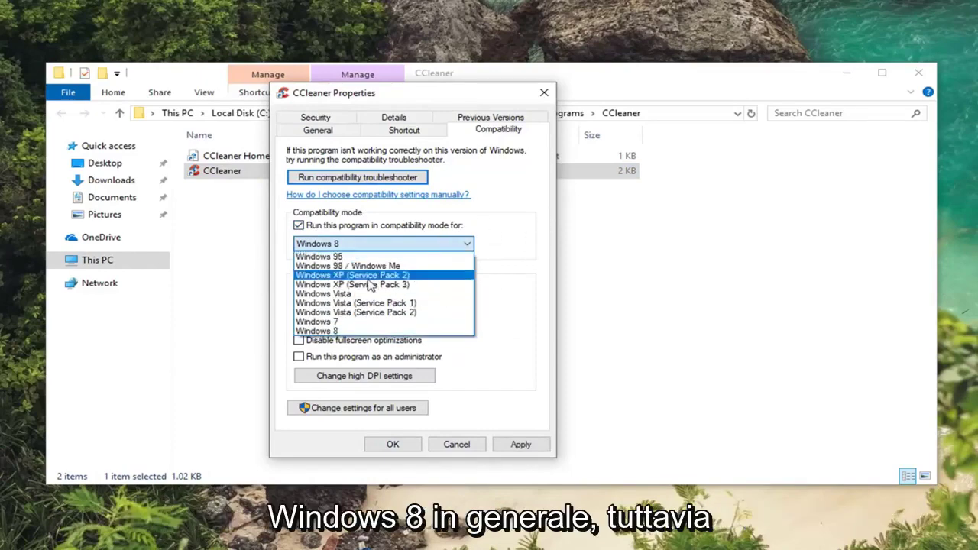
{"action": "left_click", "coordinate": [517, 227]}
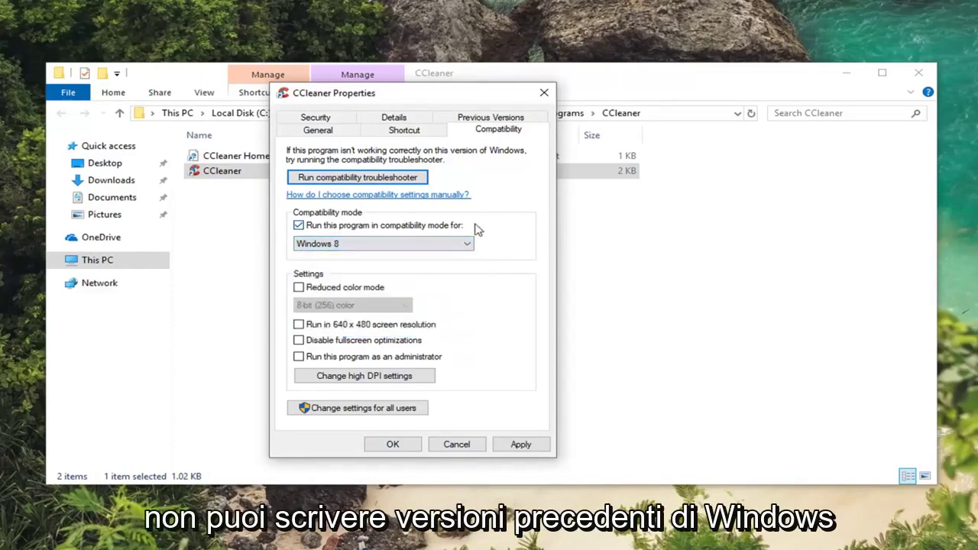
{"action": "left_click", "coordinate": [337, 246]}
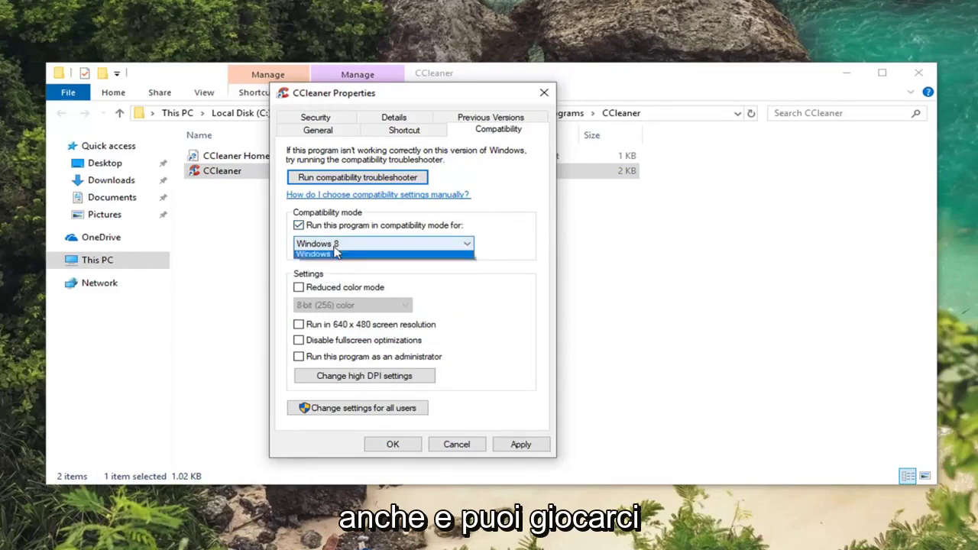
{"action": "left_click", "coordinate": [530, 245]}
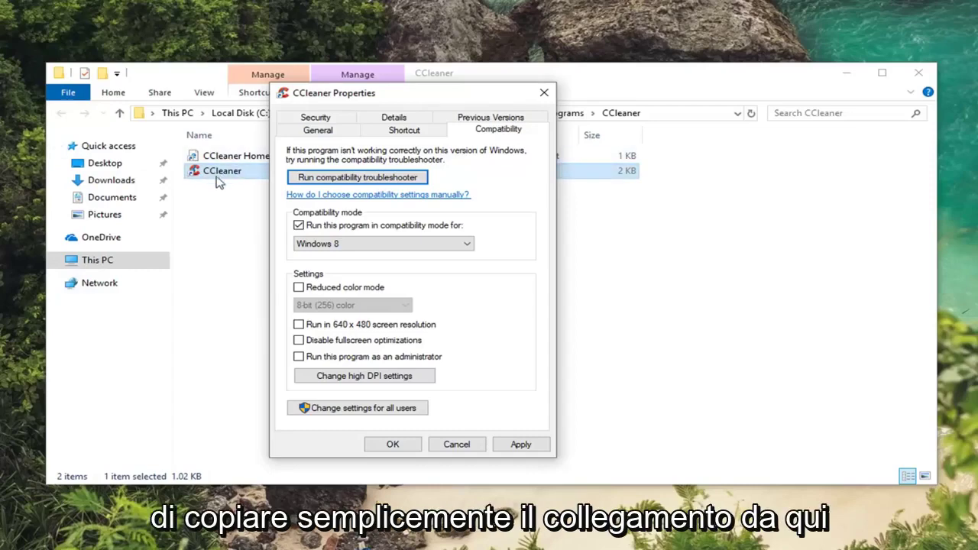
Step: Close the CCleaner properties dialog and the File Explorer window
{"action": "left_click_drag", "start_coordinate": [382, 93], "coordinate": [552, 184]}
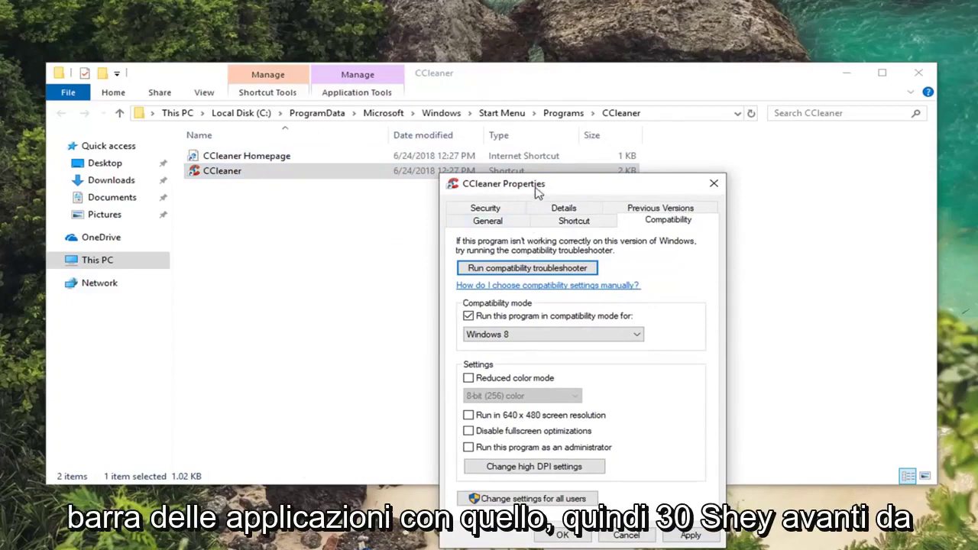
{"action": "left_click_drag", "start_coordinate": [537, 191], "coordinate": [403, 75]}
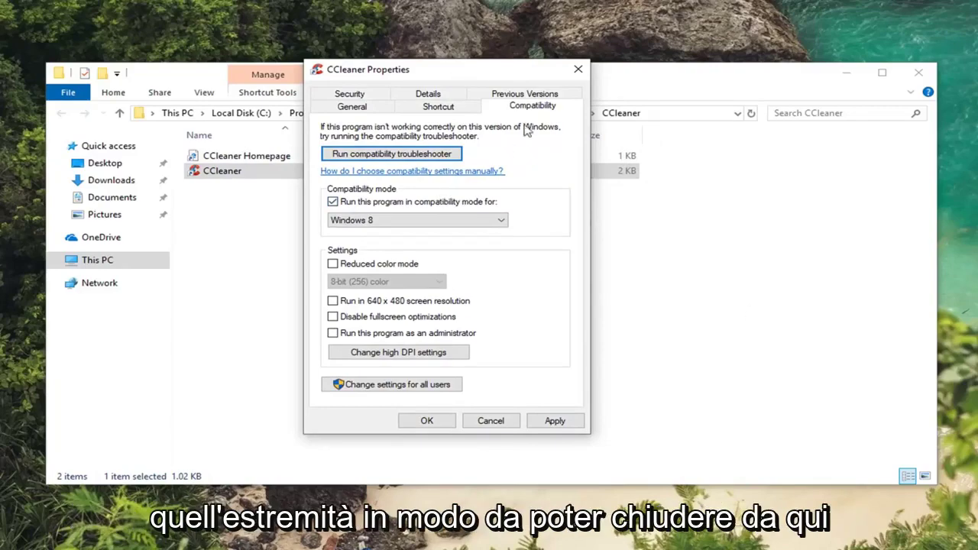
{"action": "left_click", "coordinate": [578, 70]}
{"action": "left_click", "coordinate": [919, 72]}
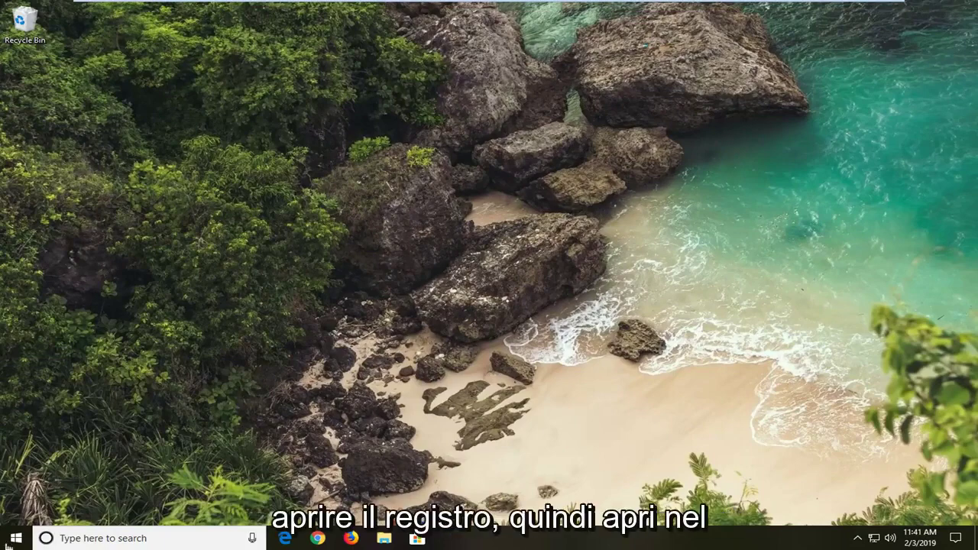
Step: Search 'regedit' and run Registry Editor as administrator, approving the UAC prompt
{"action": "left_click", "coordinate": [15, 539]}
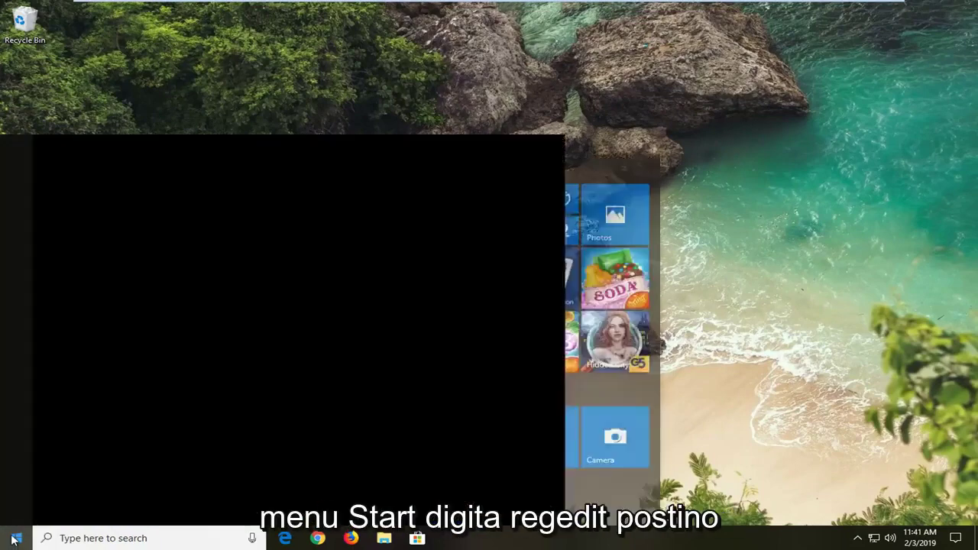
{"action": "type", "text": "regedit"}
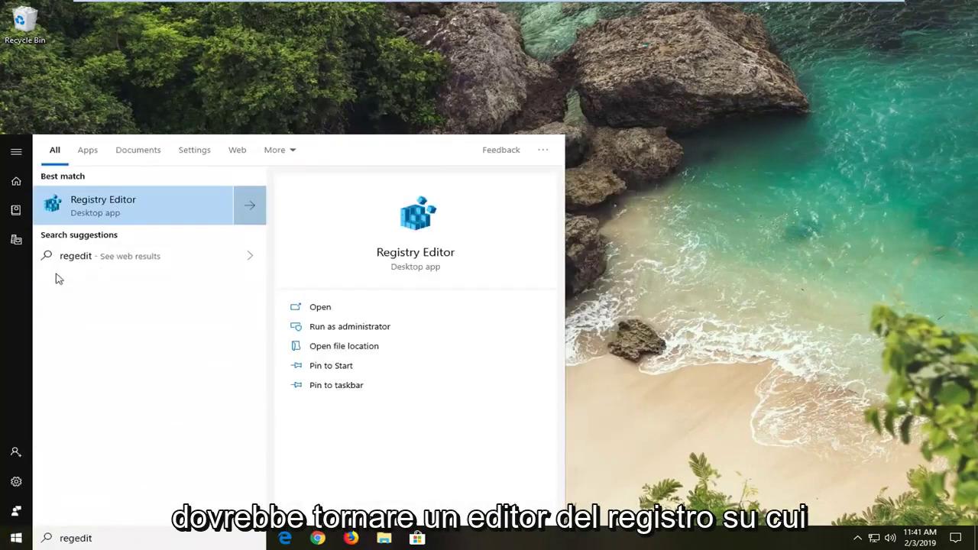
{"action": "right_click", "coordinate": [102, 210]}
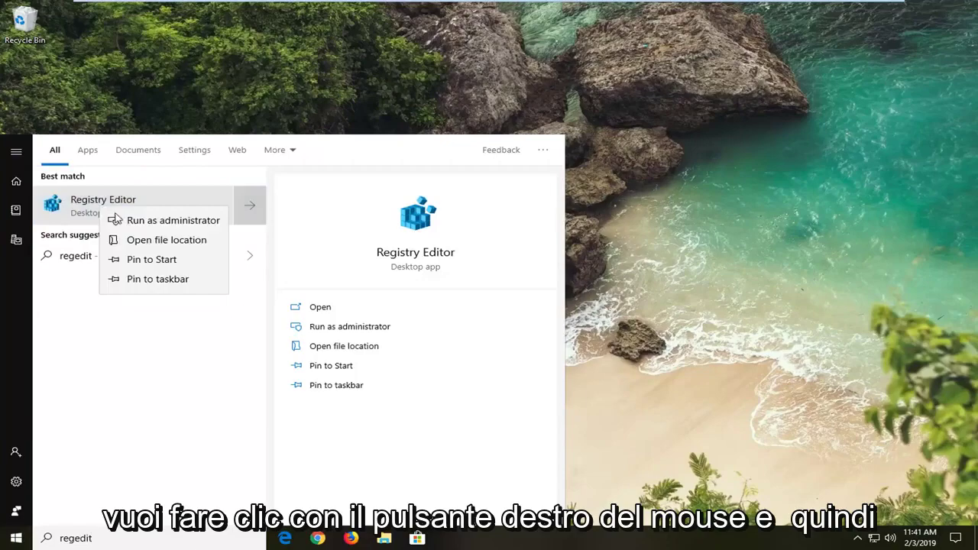
{"action": "left_click", "coordinate": [119, 220]}
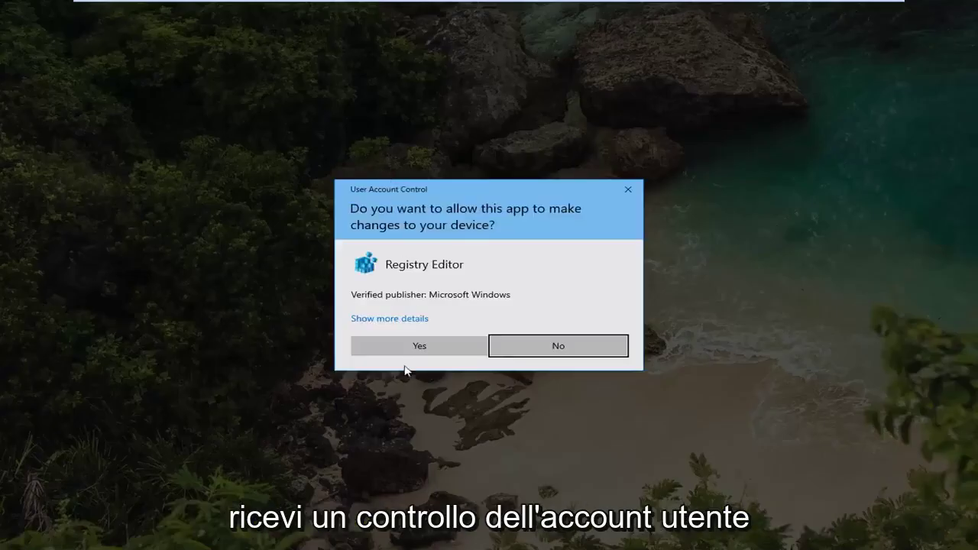
{"action": "left_click", "coordinate": [418, 348]}
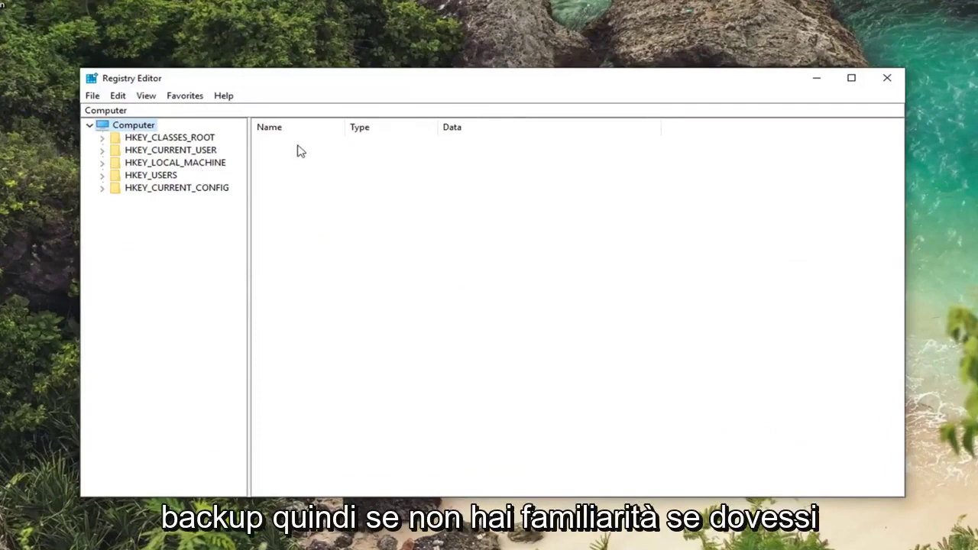
Step: Open the Export Registry File dialog and close it without exporting
{"action": "left_click", "coordinate": [91, 96]}
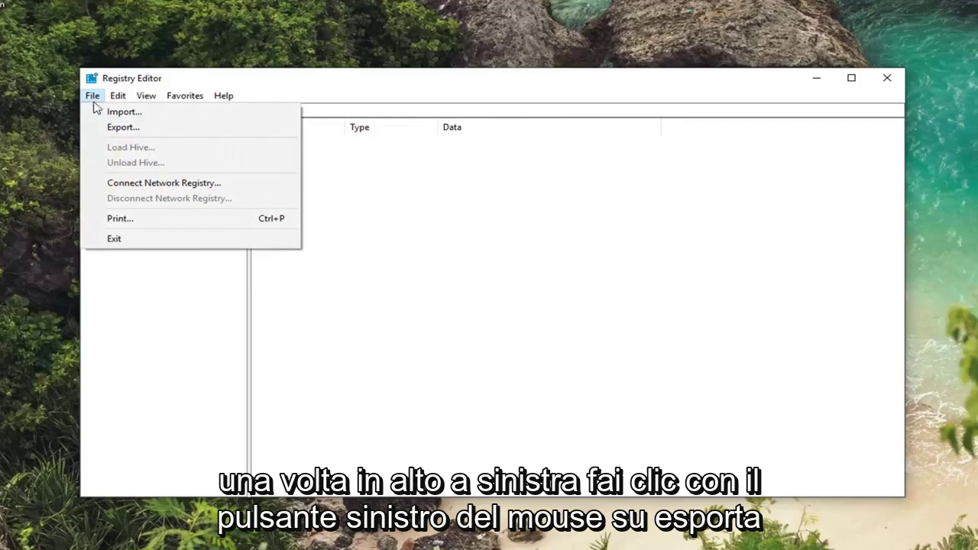
{"action": "left_click", "coordinate": [116, 127]}
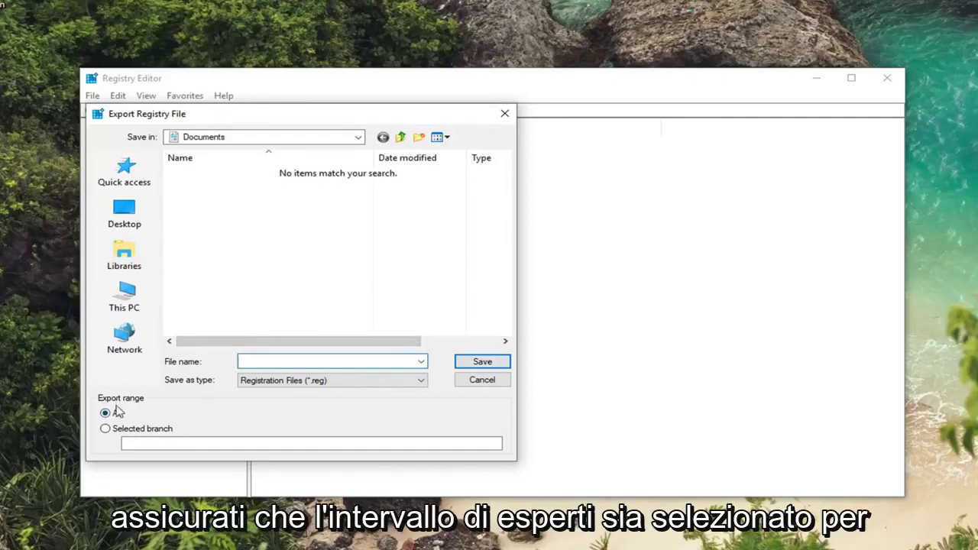
{"action": "left_click", "coordinate": [482, 380]}
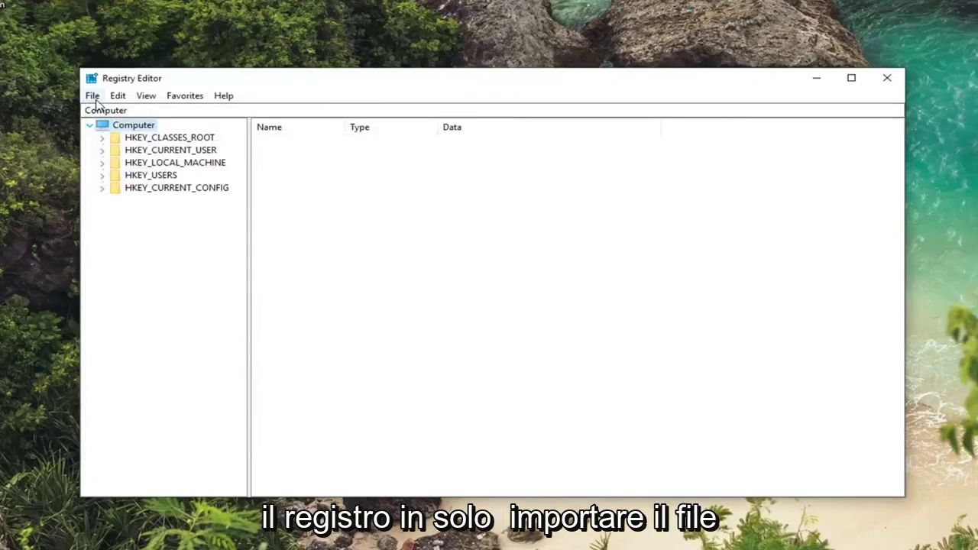
Step: Open the Import Registry File dialog and cancel it
{"action": "left_click", "coordinate": [92, 97]}
{"action": "left_click", "coordinate": [107, 111]}
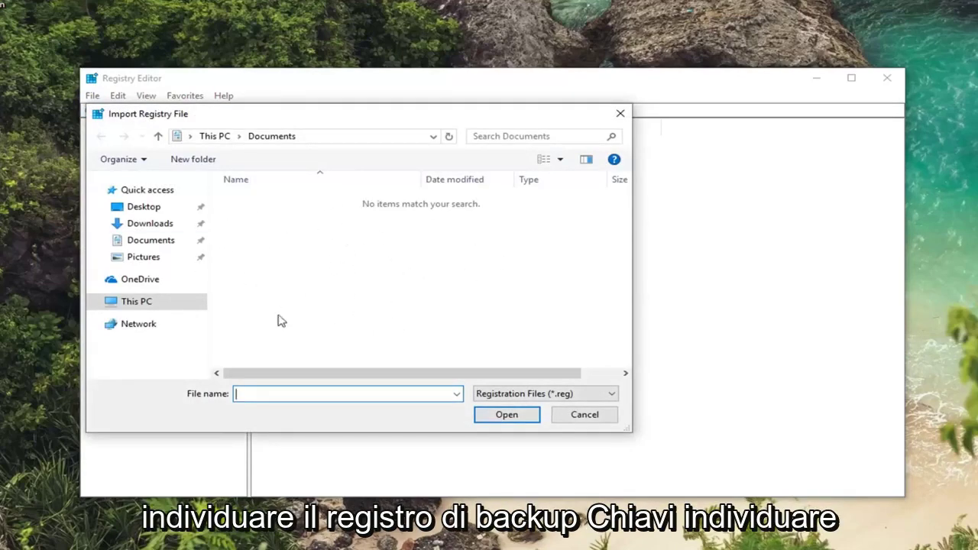
{"action": "left_click", "coordinate": [584, 415]}
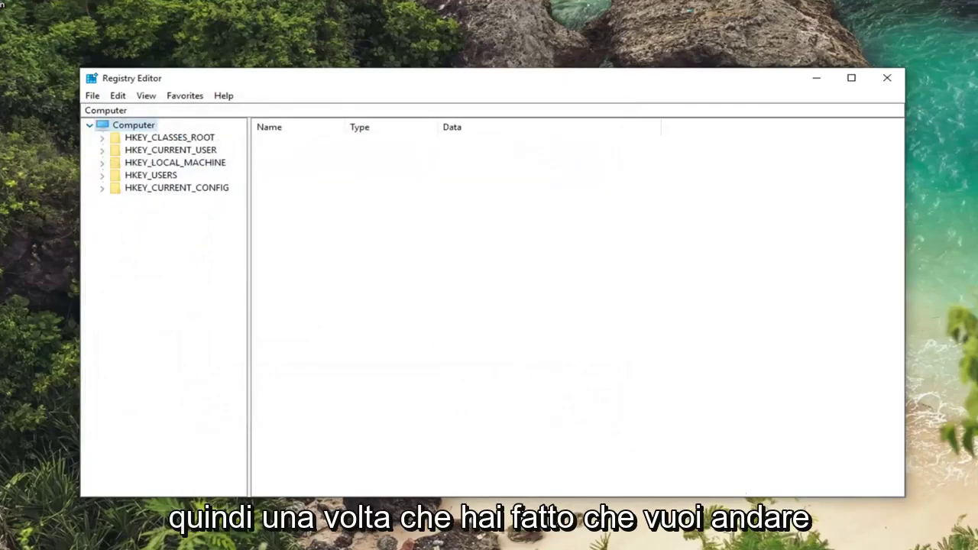
Step: Expand HKEY_LOCAL_MACHINE > SOFTWARE > Microsoft, widening the key tree pane
{"action": "left_click", "coordinate": [141, 165]}
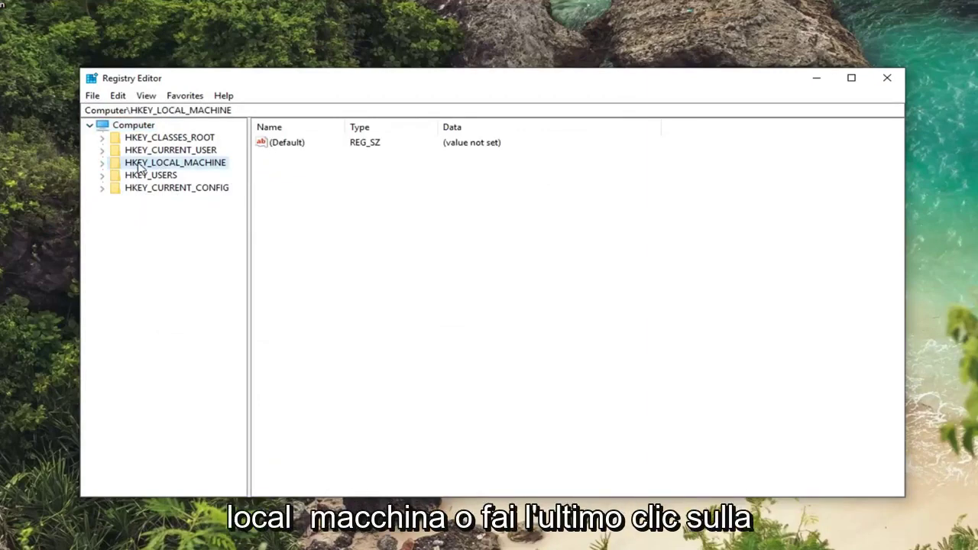
{"action": "left_click", "coordinate": [102, 163]}
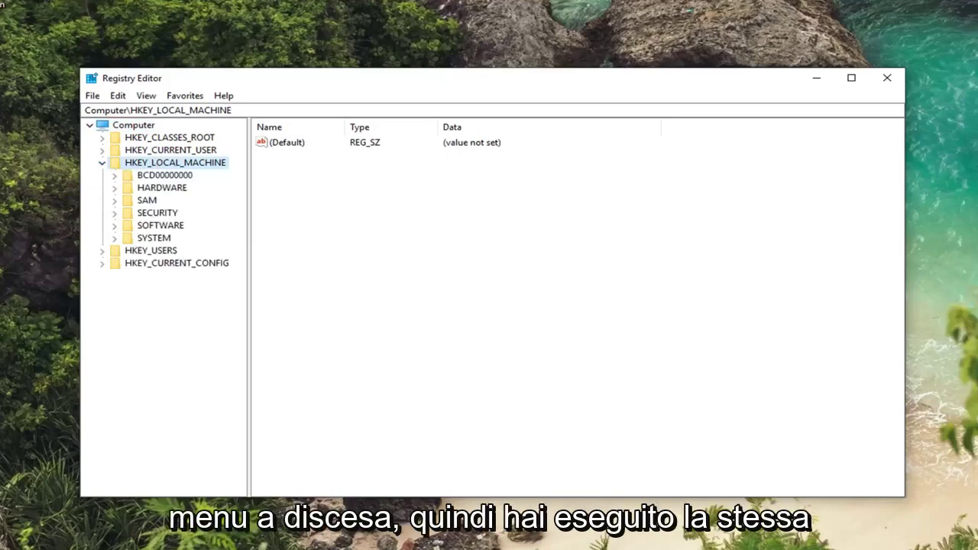
{"action": "left_click", "coordinate": [145, 225]}
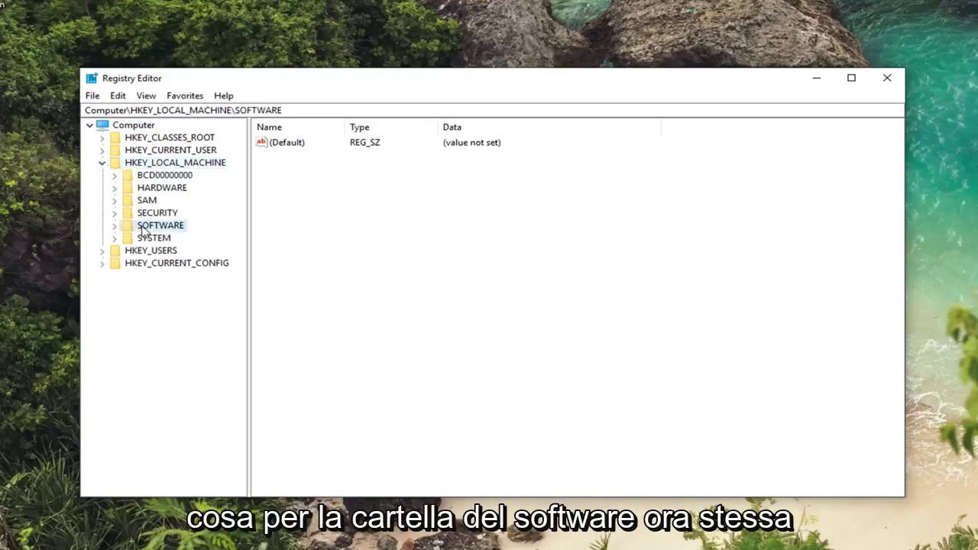
{"action": "left_click", "coordinate": [114, 227]}
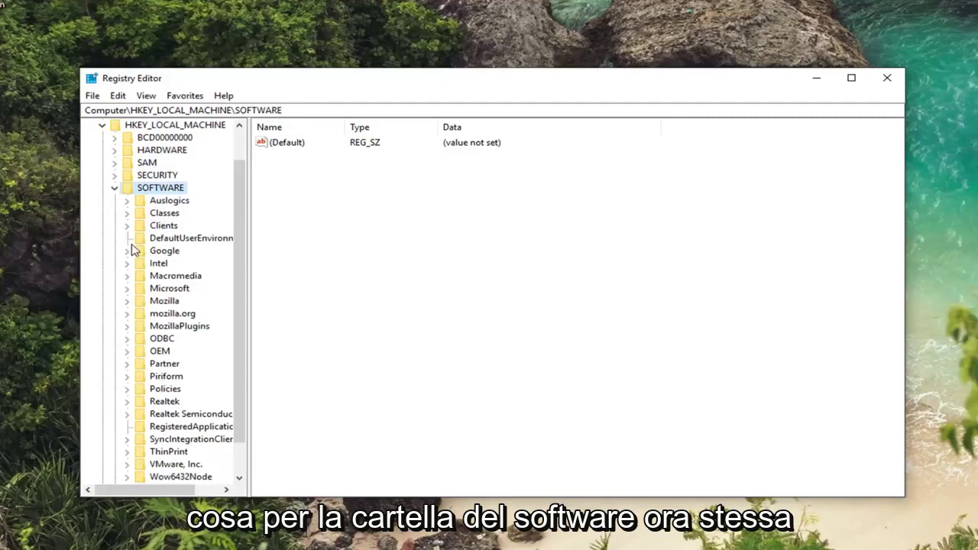
{"action": "scroll", "coordinate": [131, 253], "scroll_direction": "down", "scroll_amount": 1}
{"action": "left_click", "coordinate": [156, 251]}
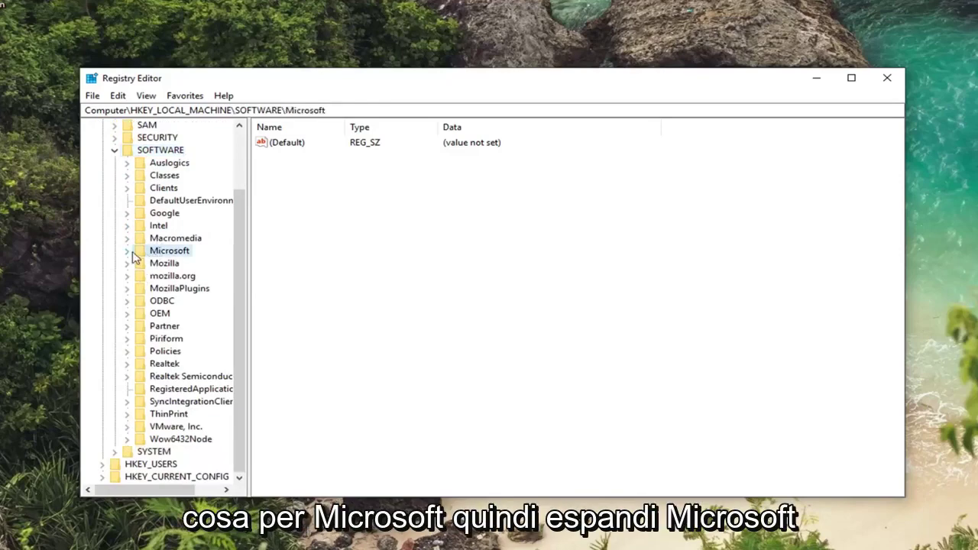
{"action": "left_click_drag", "start_coordinate": [249, 226], "coordinate": [384, 220]}
{"action": "scroll", "coordinate": [202, 260], "scroll_direction": "down", "scroll_amount": 8}
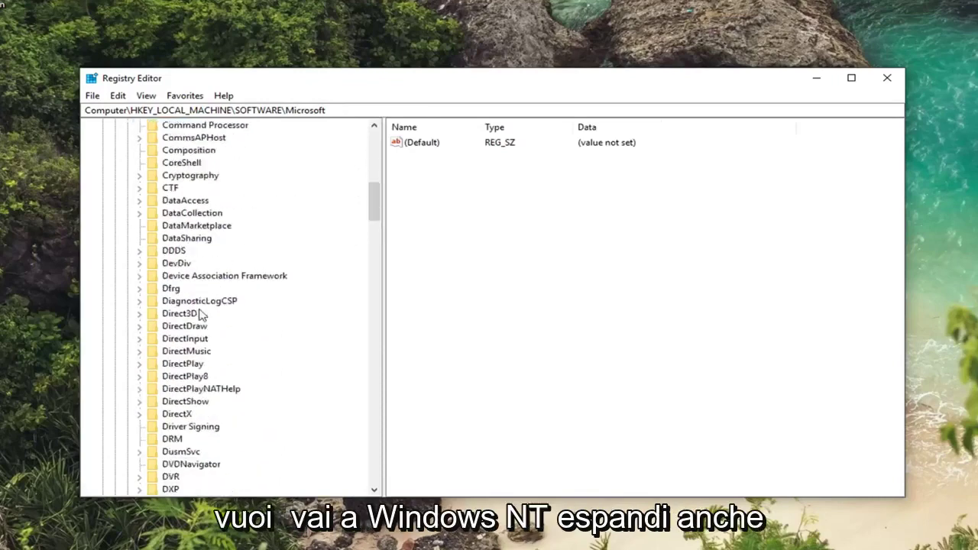
{"action": "scroll", "coordinate": [199, 312], "scroll_direction": "down", "scroll_amount": 10}
{"action": "scroll", "coordinate": [202, 314], "scroll_direction": "down", "scroll_amount": 7}
{"action": "scroll", "coordinate": [177, 344], "scroll_direction": "down", "scroll_amount": 5}
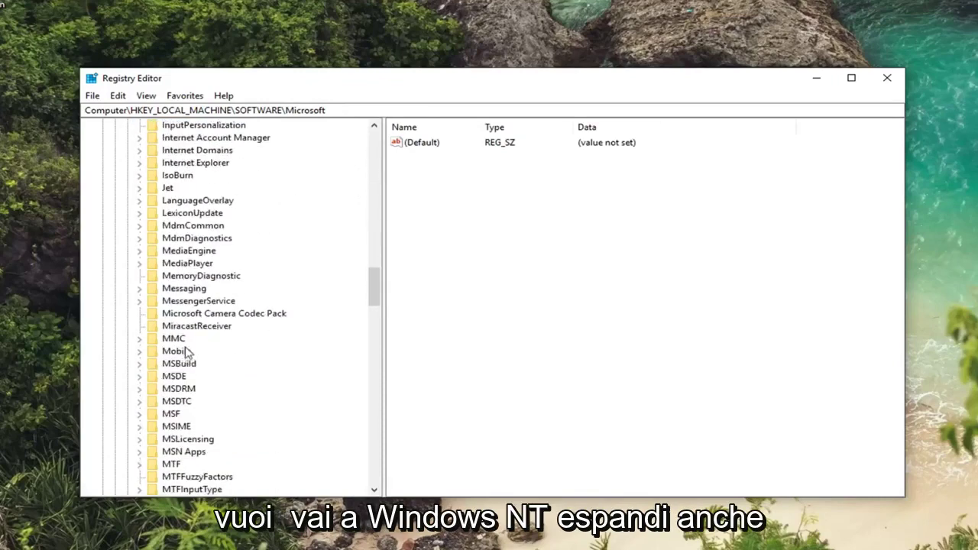
{"action": "scroll", "coordinate": [183, 352], "scroll_direction": "down", "scroll_amount": 9}
{"action": "scroll", "coordinate": [184, 354], "scroll_direction": "down", "scroll_amount": 14}
{"action": "scroll", "coordinate": [183, 357], "scroll_direction": "down", "scroll_amount": 10}
{"action": "scroll", "coordinate": [184, 358], "scroll_direction": "down", "scroll_amount": 3}
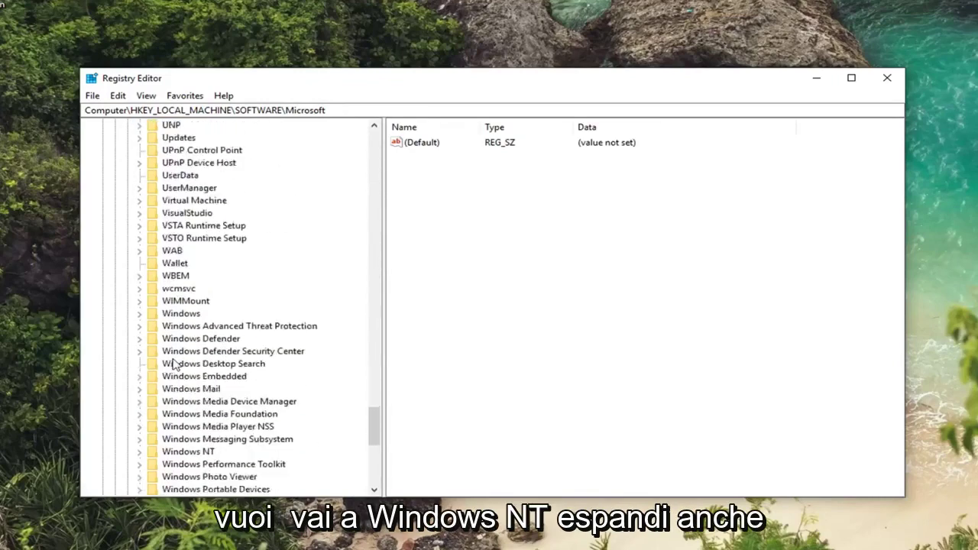
{"action": "scroll", "coordinate": [180, 367], "scroll_direction": "down", "scroll_amount": 2}
Step: Expand Windows NT > CurrentVersion and select the Windows key to list its values
{"action": "left_click", "coordinate": [164, 376]}
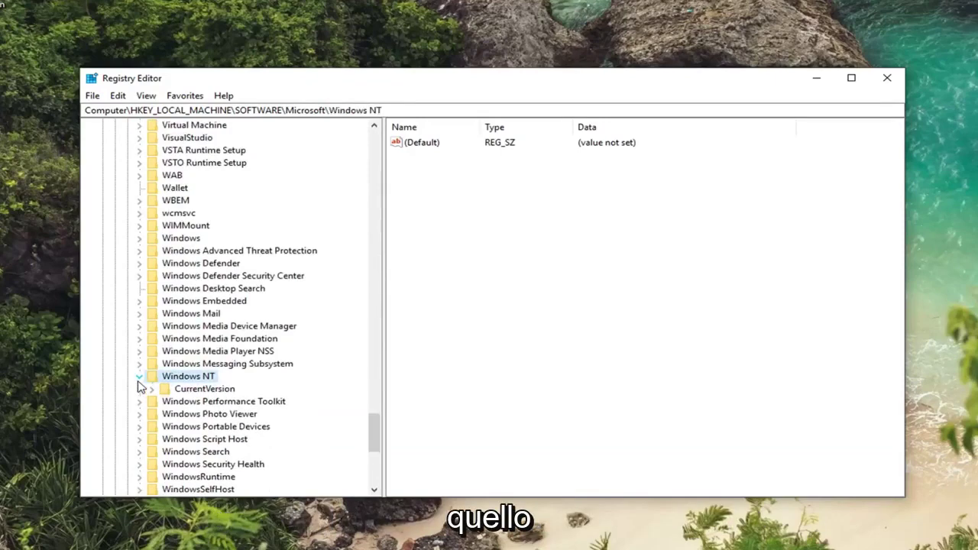
{"action": "left_click", "coordinate": [152, 390]}
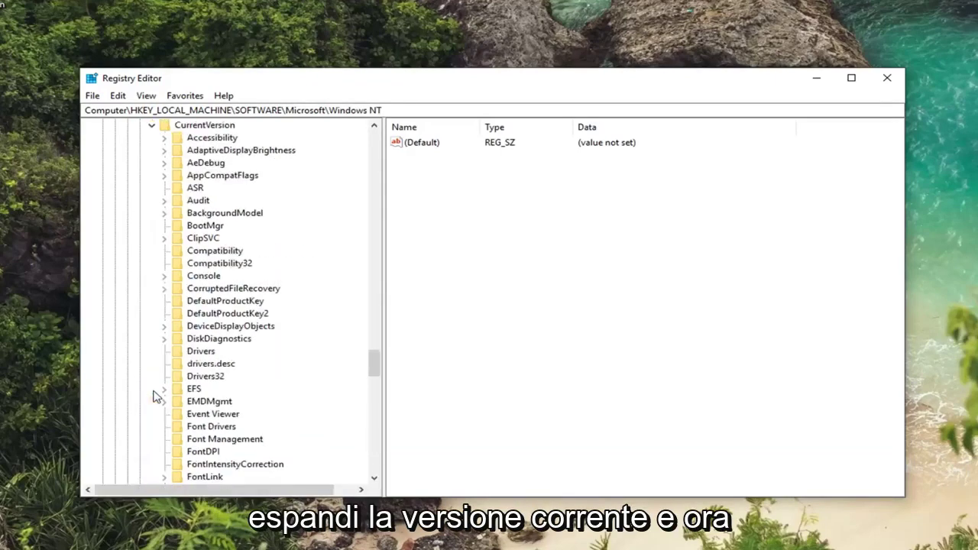
{"action": "scroll", "coordinate": [170, 384], "scroll_direction": "down", "scroll_amount": 9}
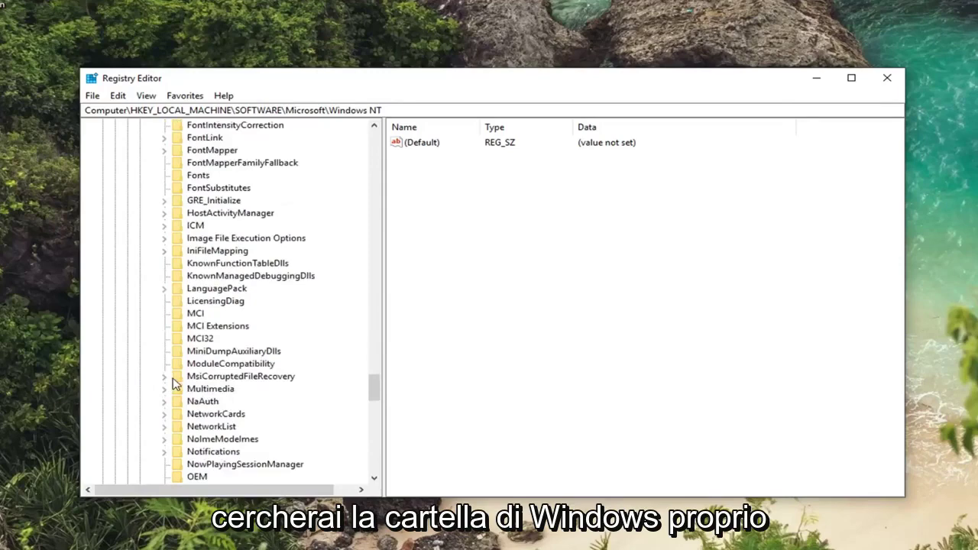
{"action": "scroll", "coordinate": [173, 386], "scroll_direction": "down", "scroll_amount": 5}
{"action": "scroll", "coordinate": [175, 389], "scroll_direction": "down", "scroll_amount": 2}
{"action": "scroll", "coordinate": [180, 390], "scroll_direction": "down", "scroll_amount": 6}
{"action": "scroll", "coordinate": [181, 390], "scroll_direction": "down", "scroll_amount": 4}
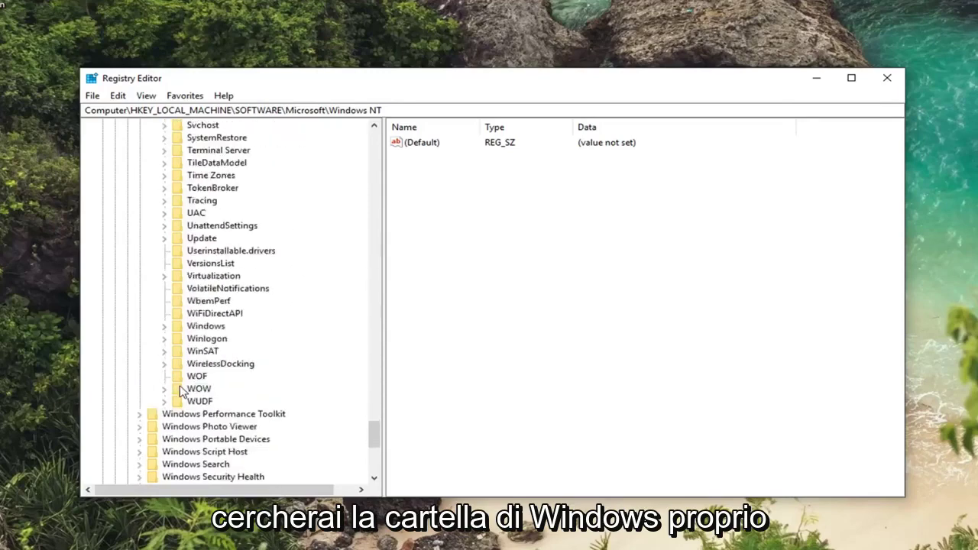
{"action": "left_click", "coordinate": [205, 327]}
{"action": "scroll", "coordinate": [170, 348], "scroll_direction": "up", "scroll_amount": 2}
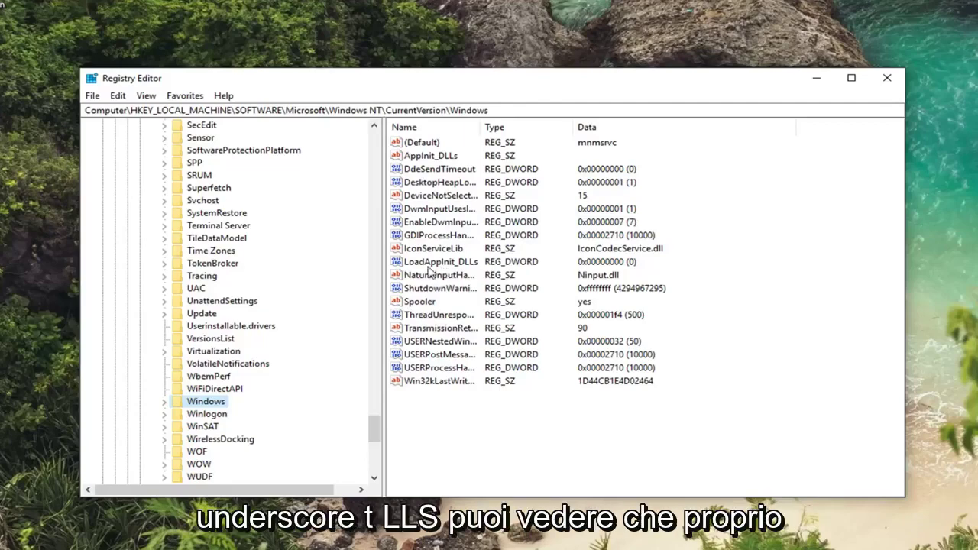
Step: Edit the LoadAppInit_DLLs DWORD and confirm its value data as 0
{"action": "left_click", "coordinate": [440, 264]}
{"action": "double_click", "coordinate": [426, 263]}
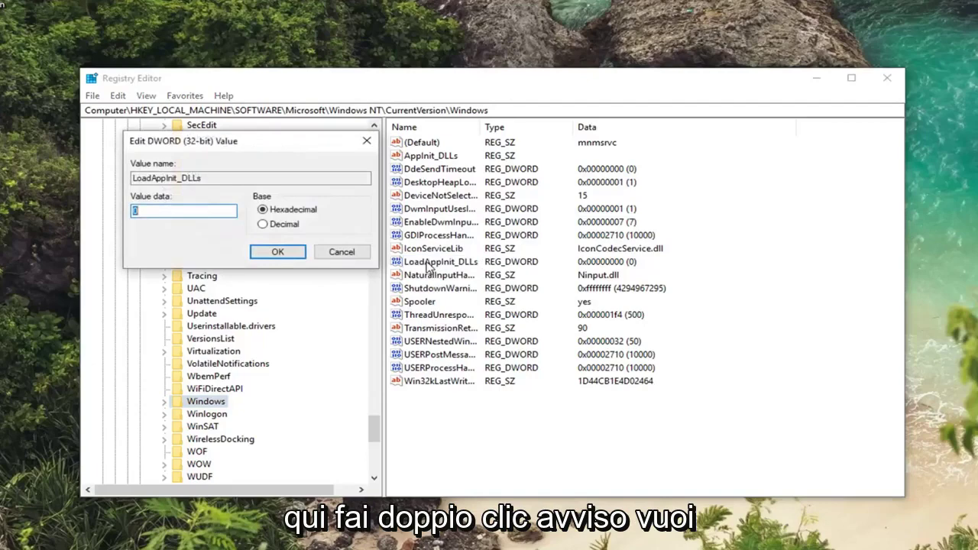
{"action": "left_click_drag", "start_coordinate": [273, 146], "coordinate": [603, 162]}
{"action": "key", "text": "BackSpace"}
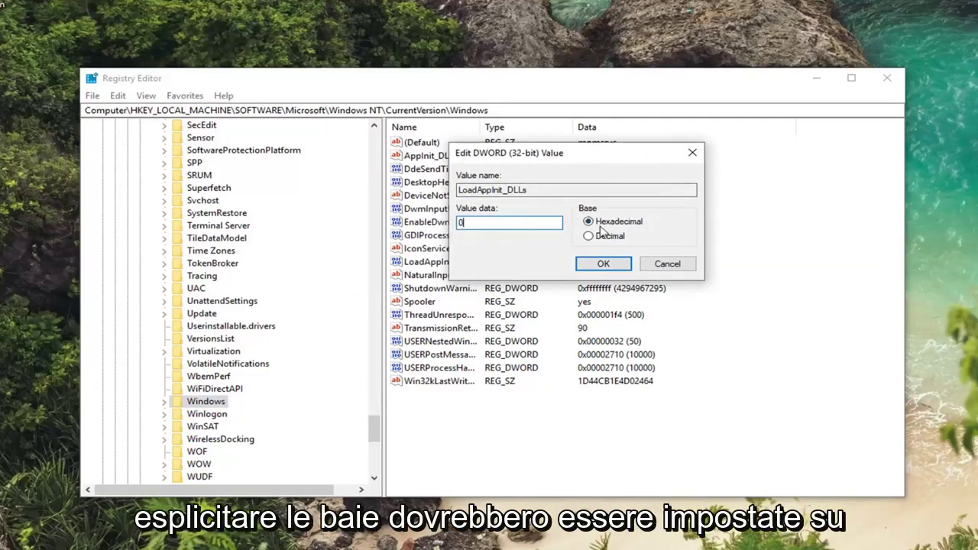
{"action": "left_click", "coordinate": [611, 265]}
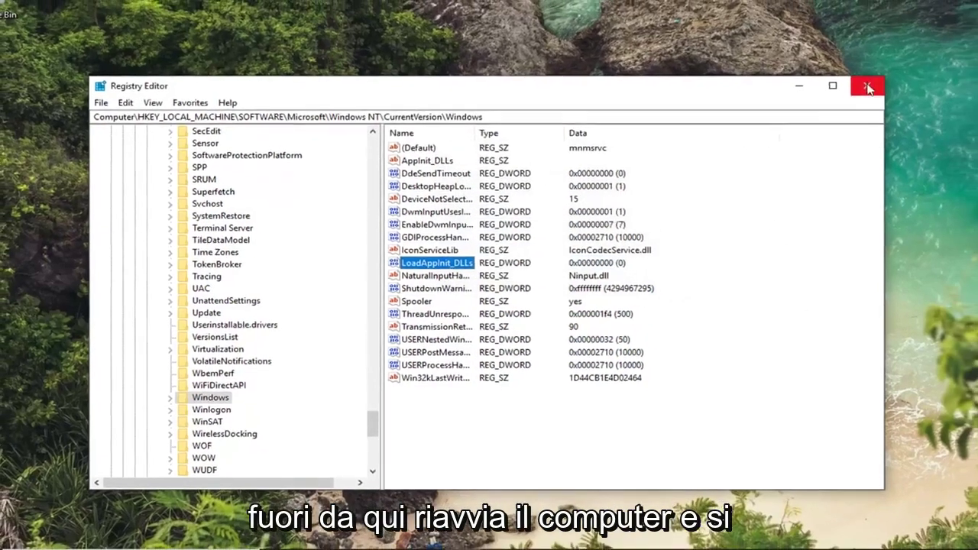
Step: Close the Registry Editor window
{"action": "left_click", "coordinate": [886, 77]}
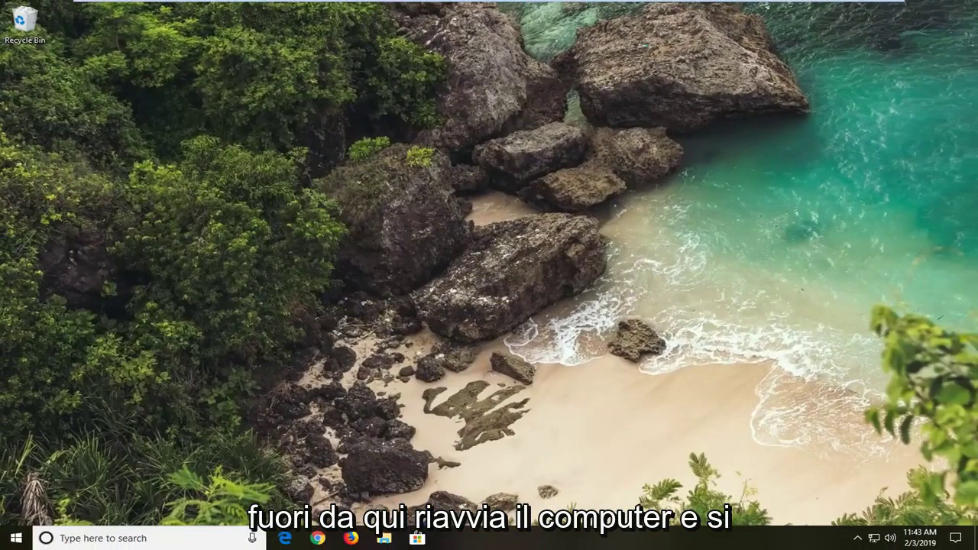